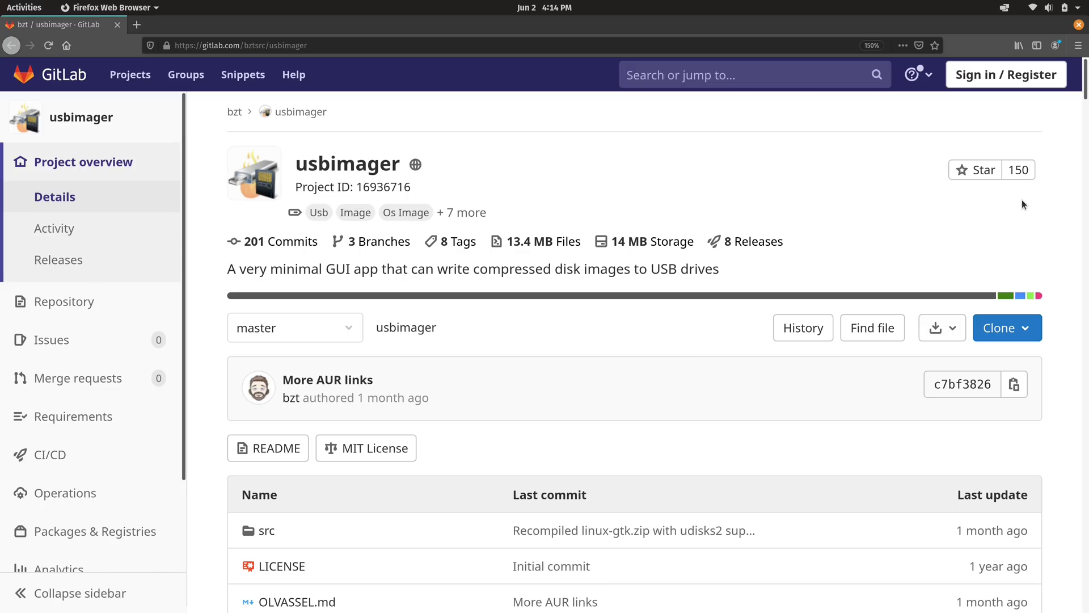
Step: Download the standard GTK+ package of usbimager for Ubuntu LTS from the project page and open it with Eddy
drag(1084, 79, 1085, 153)
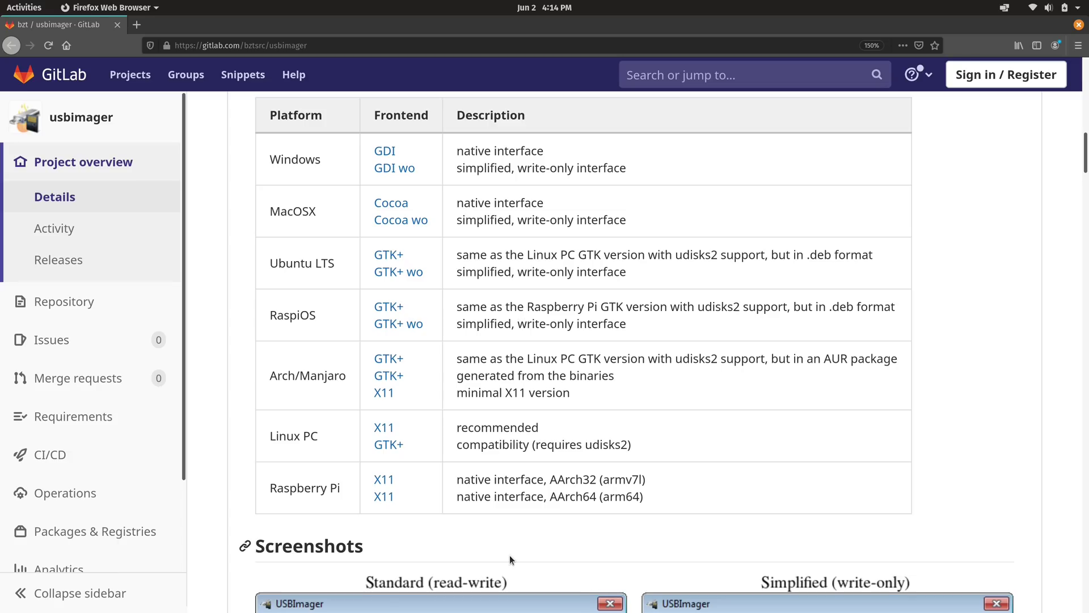
click(396, 257)
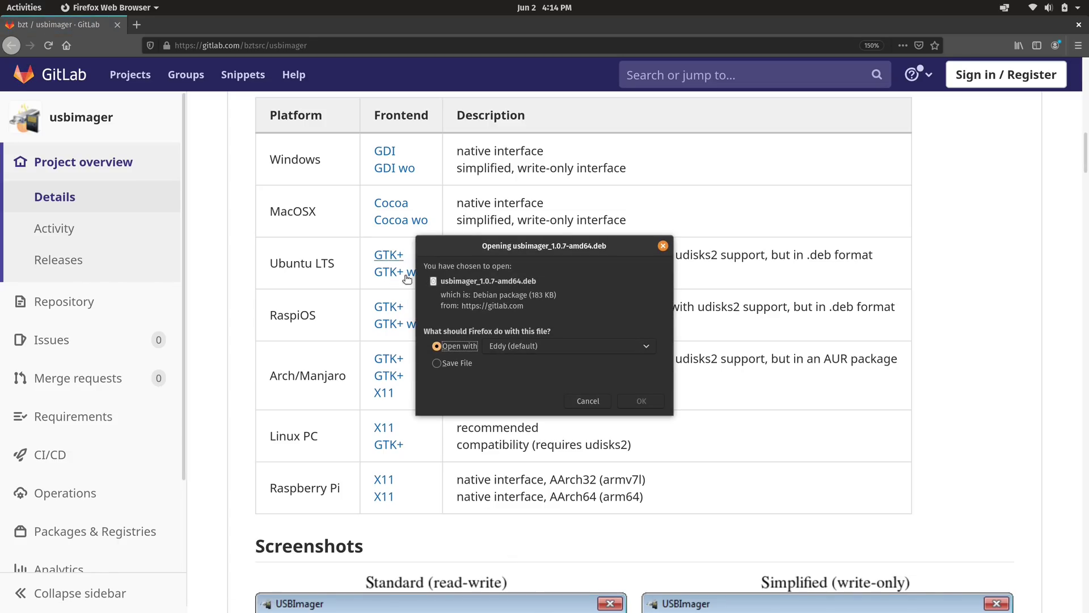
click(638, 399)
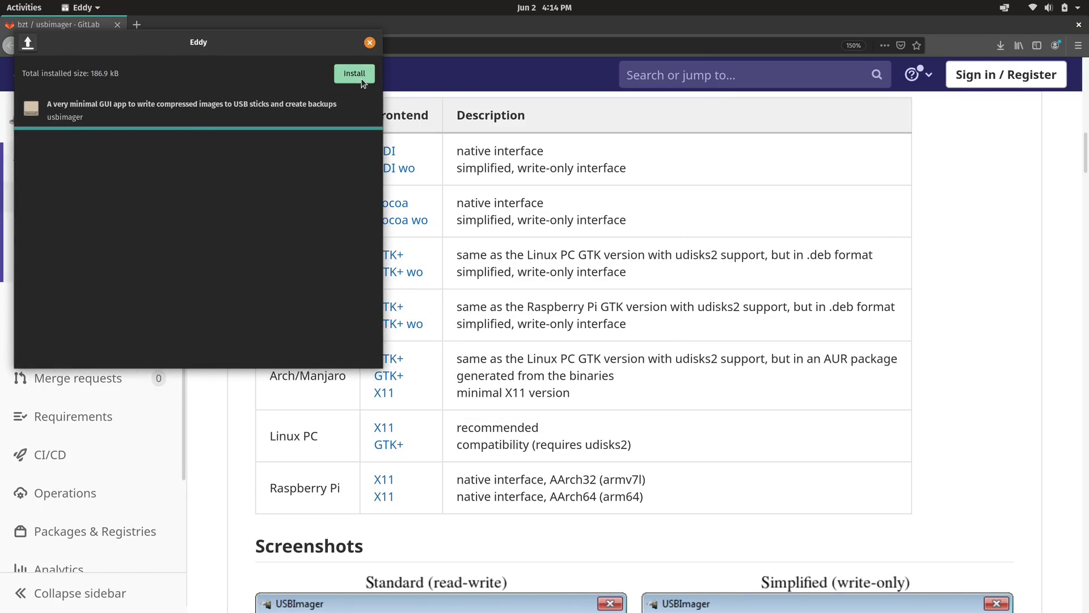
Step: Install the usbimager package, authenticate with the account password, and close the installer
click(354, 75)
text(*********)
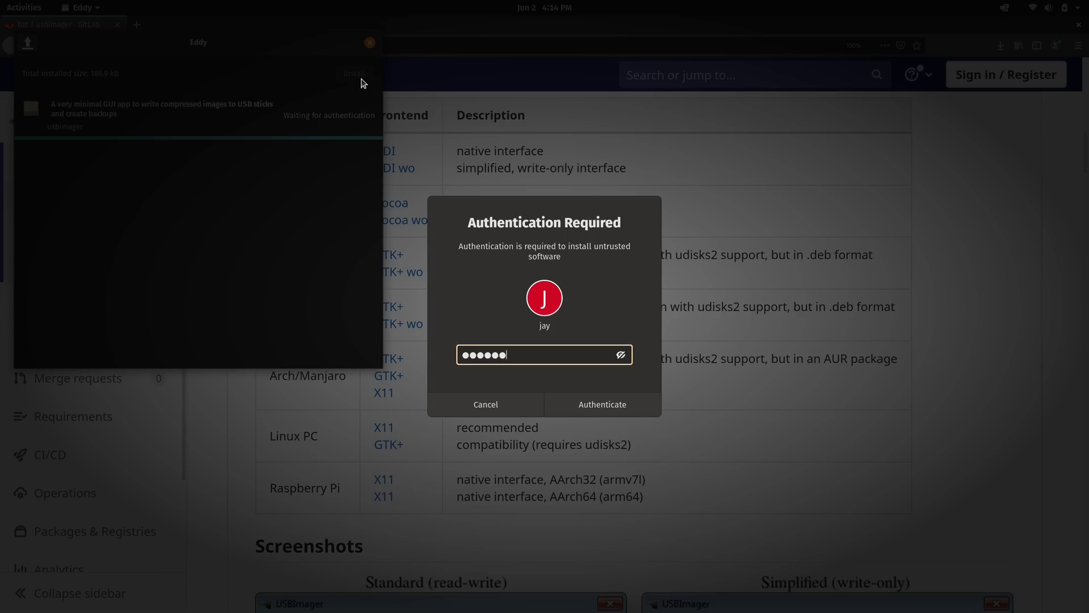
key(Return)
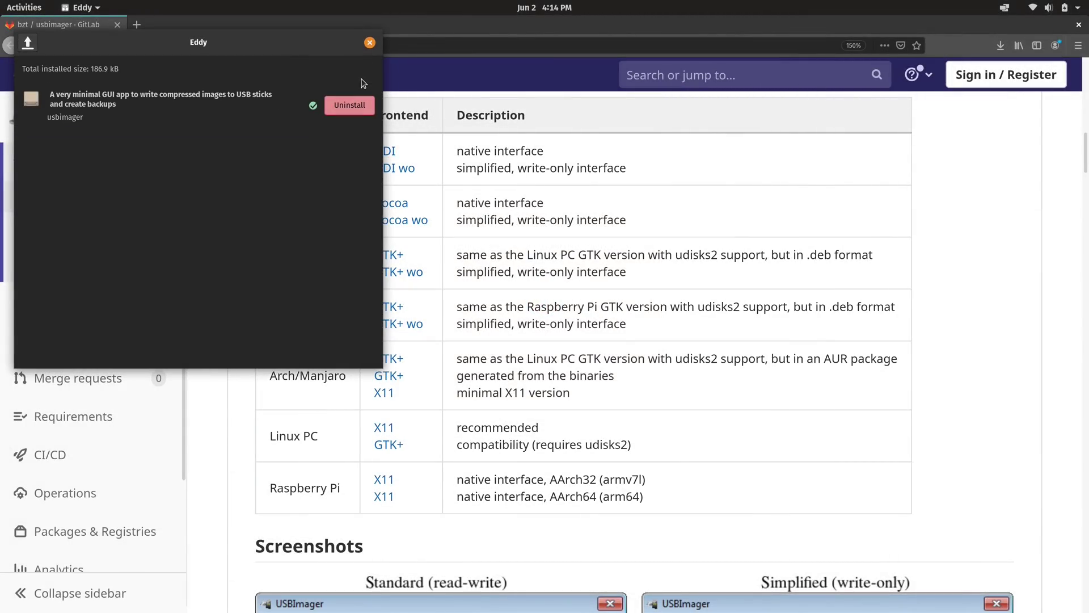
click(369, 42)
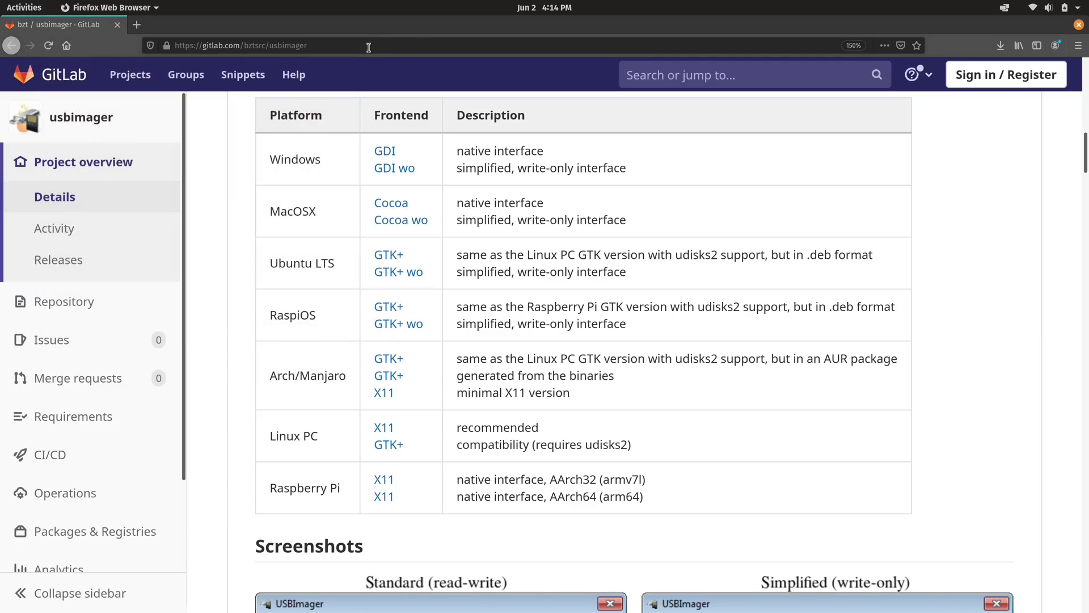
Step: Download raspad-os_v2.6.zip from raspad.com/pages/download, saving it as a file, and close the browser
click(369, 48)
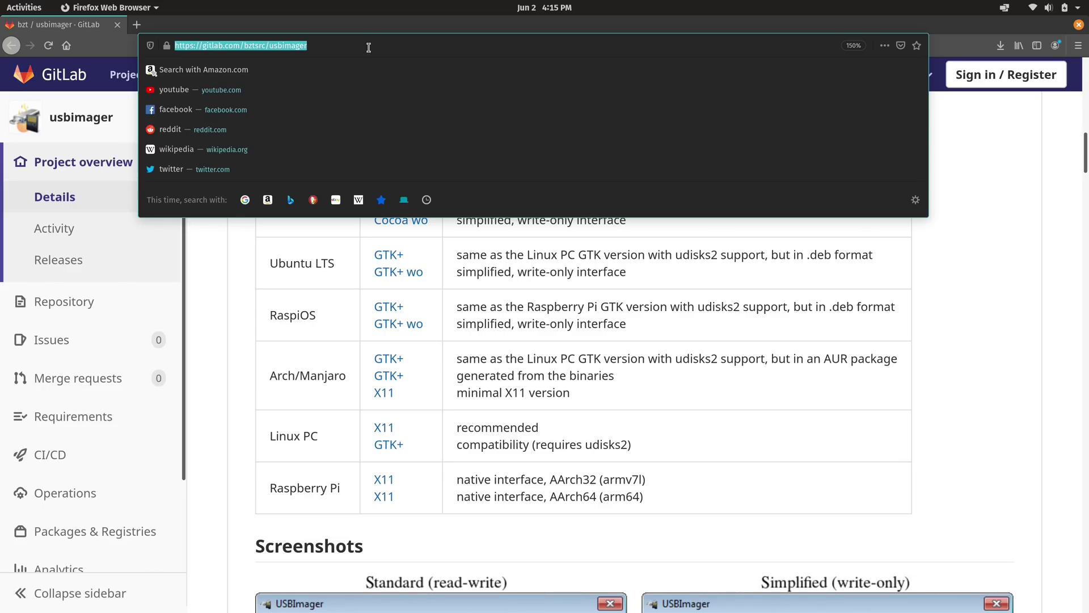
text(rasp)
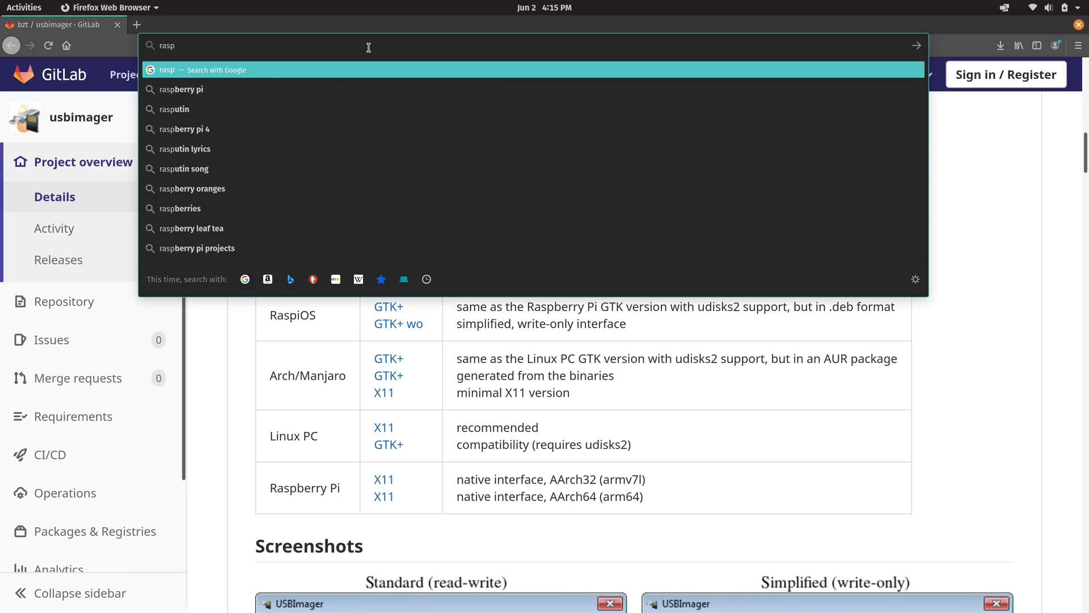
text(ad.com/pages/downlo)
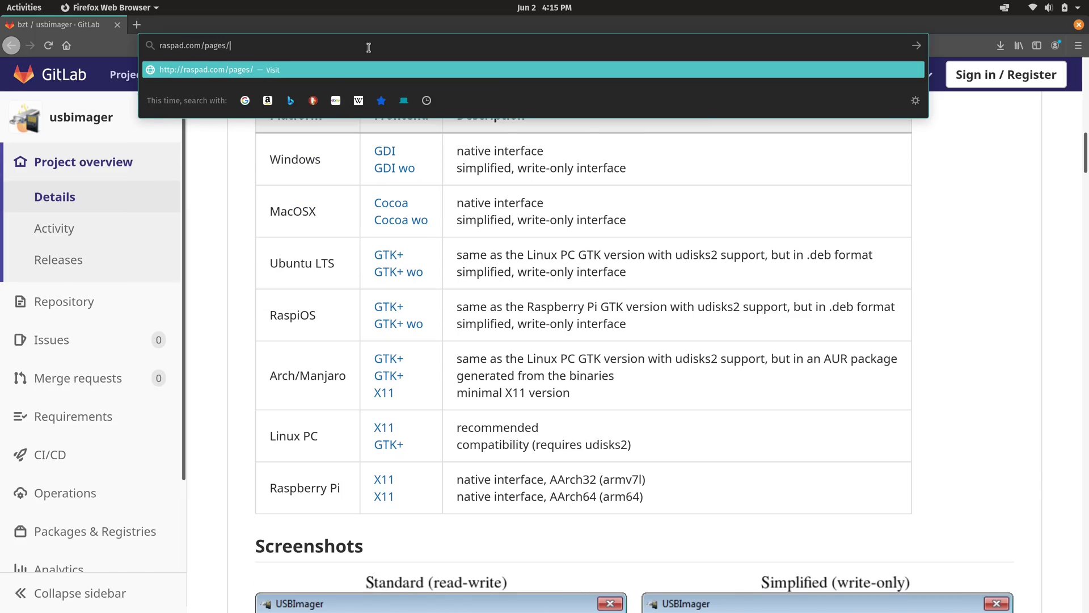
text(ad)
key(Return)
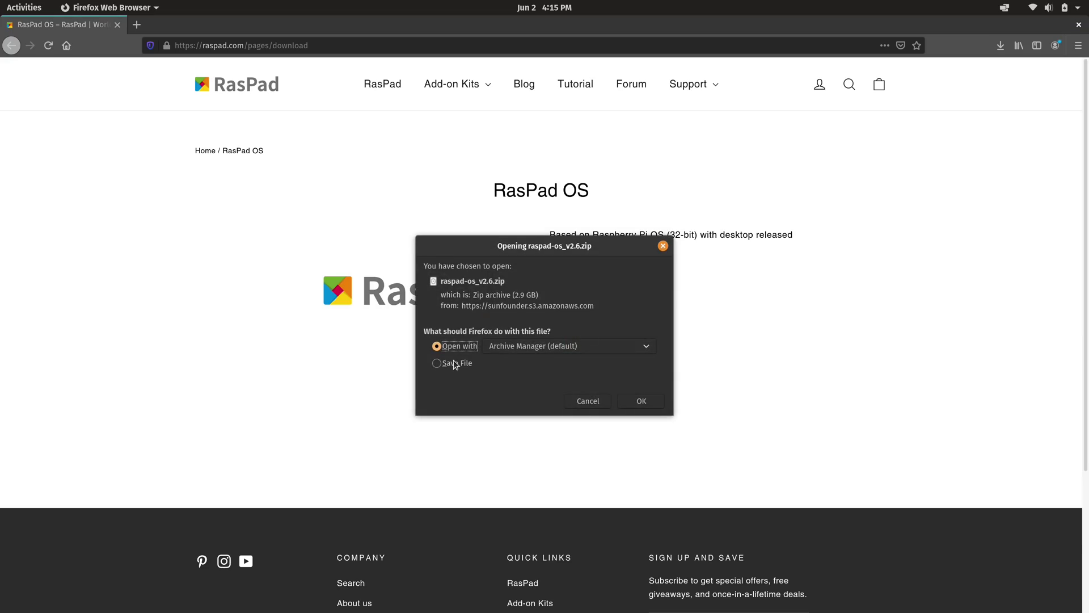
click(456, 364)
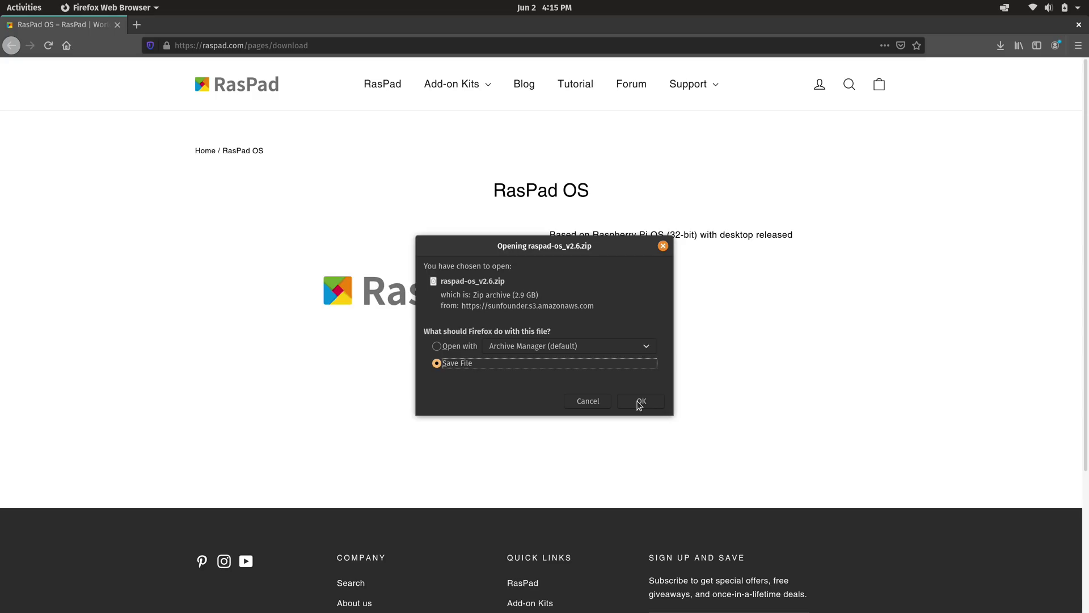
click(640, 401)
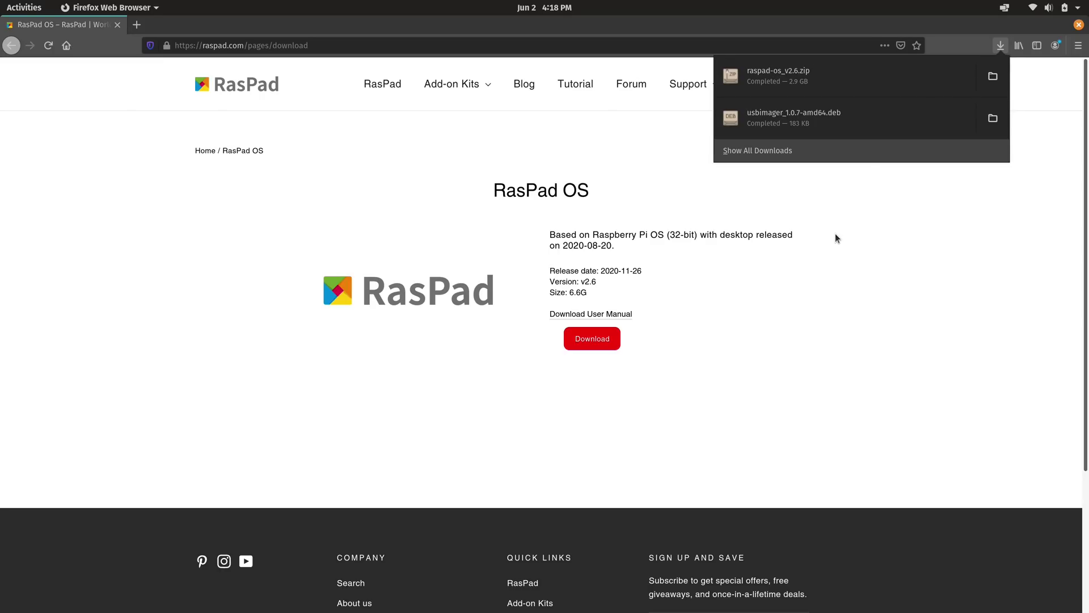
click(118, 25)
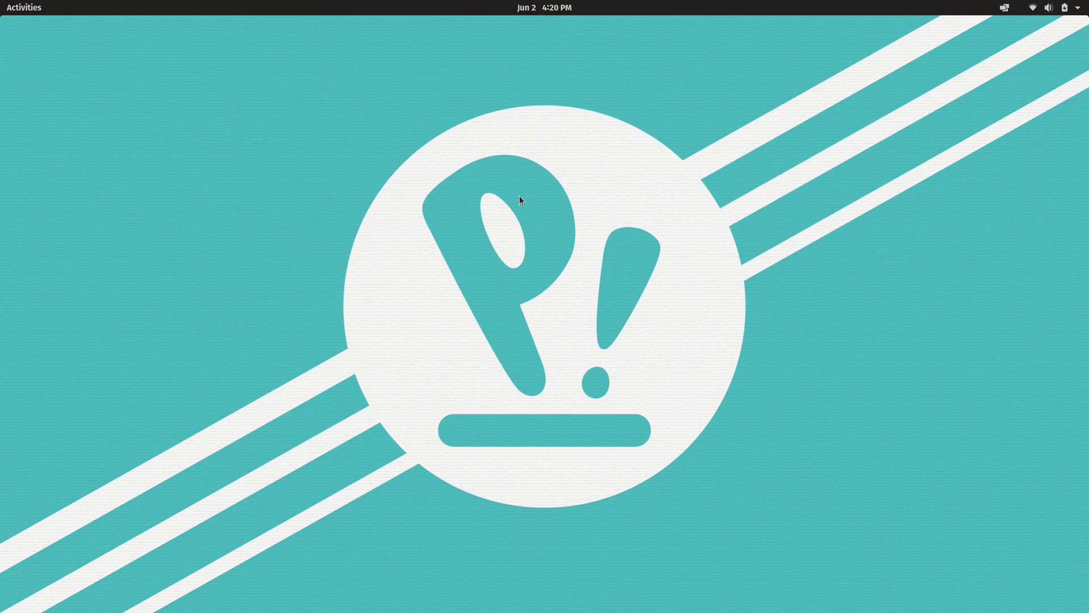
Step: Extract raspad-os_v2.6.zip in place in the Downloads folder using the file manager, closing the file manager when done
key(super+f)
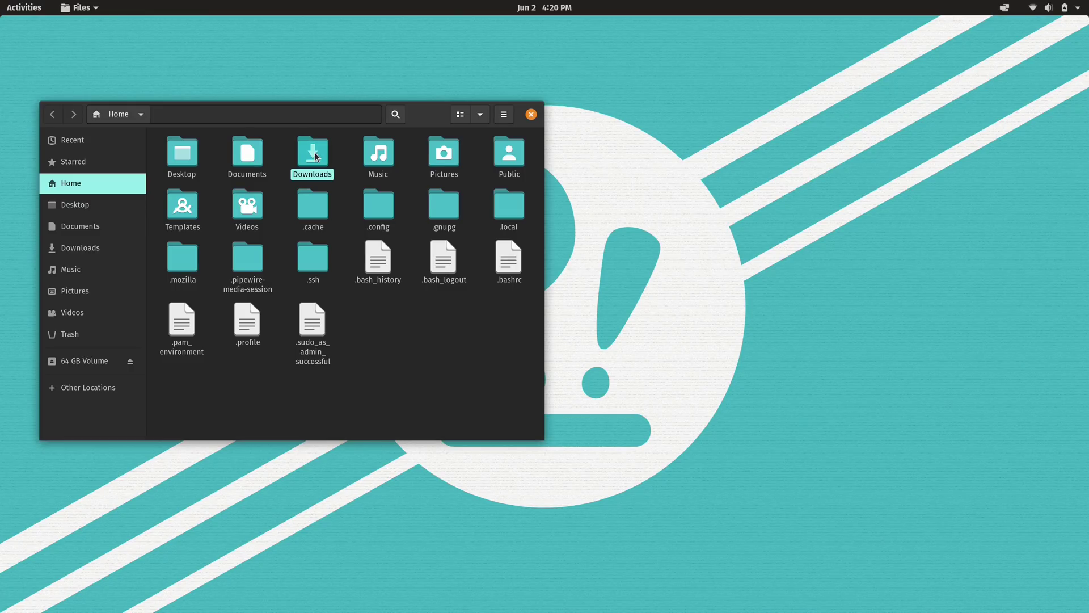
double_click(306, 168)
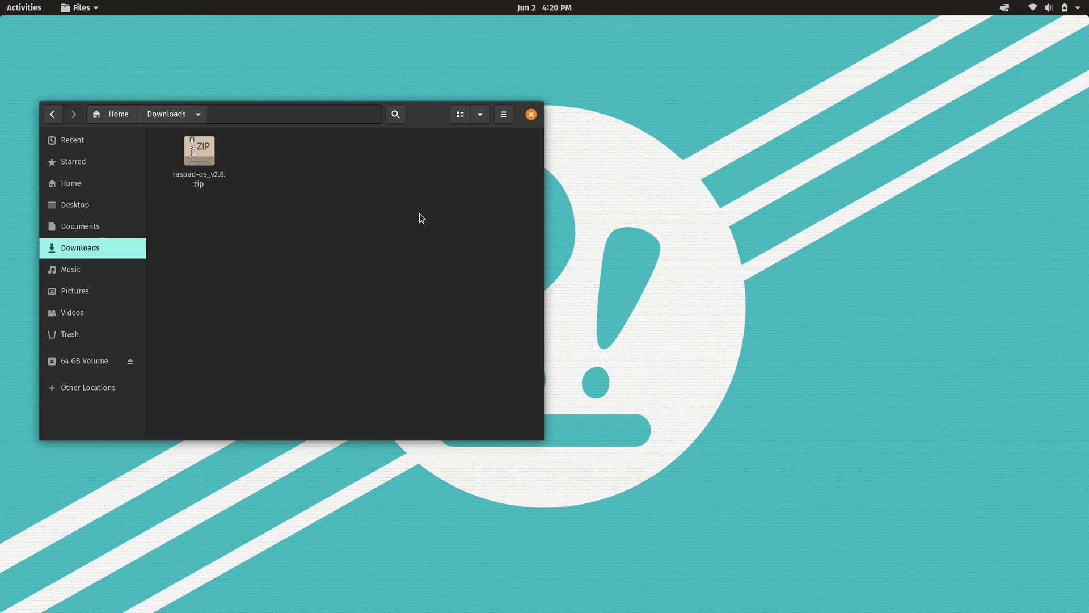
right_click(203, 161)
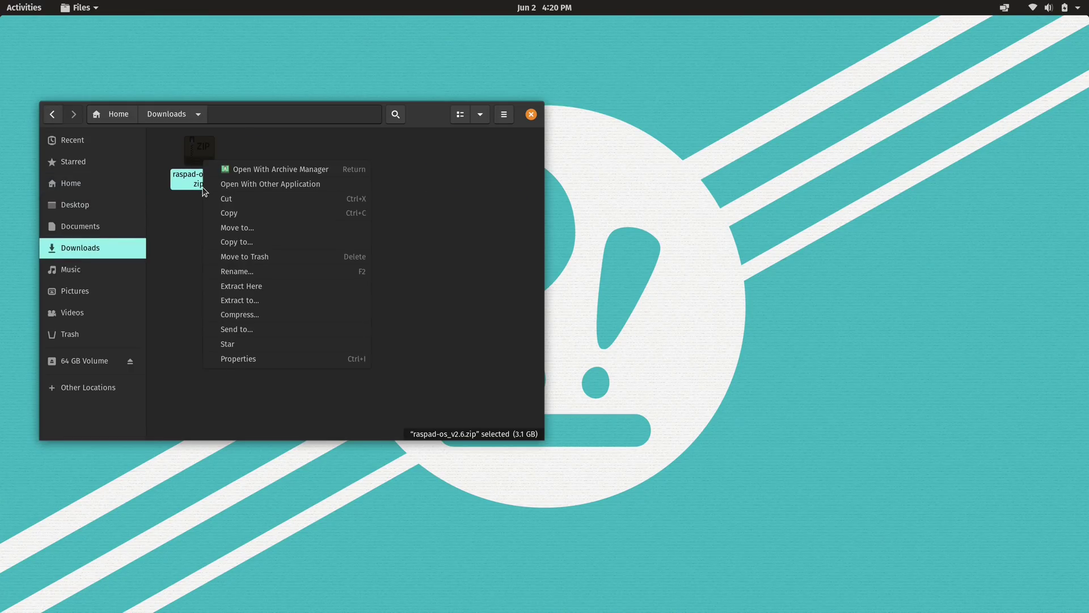
click(270, 286)
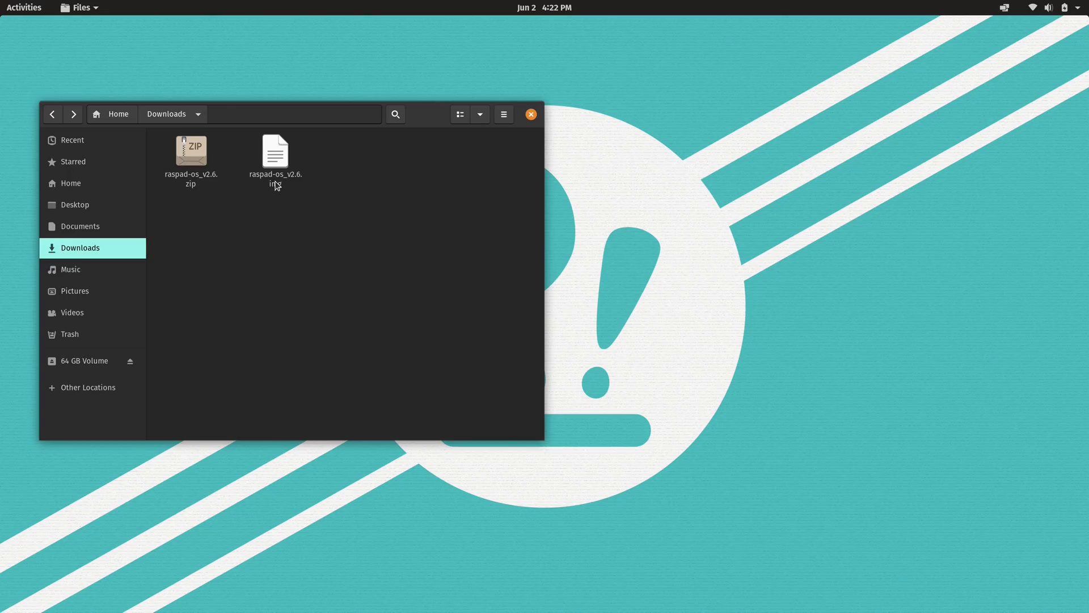
click(531, 114)
Step: Launch USBImager and load raspad-os_v2.6.img from the Downloads folder as the source image
key(super)
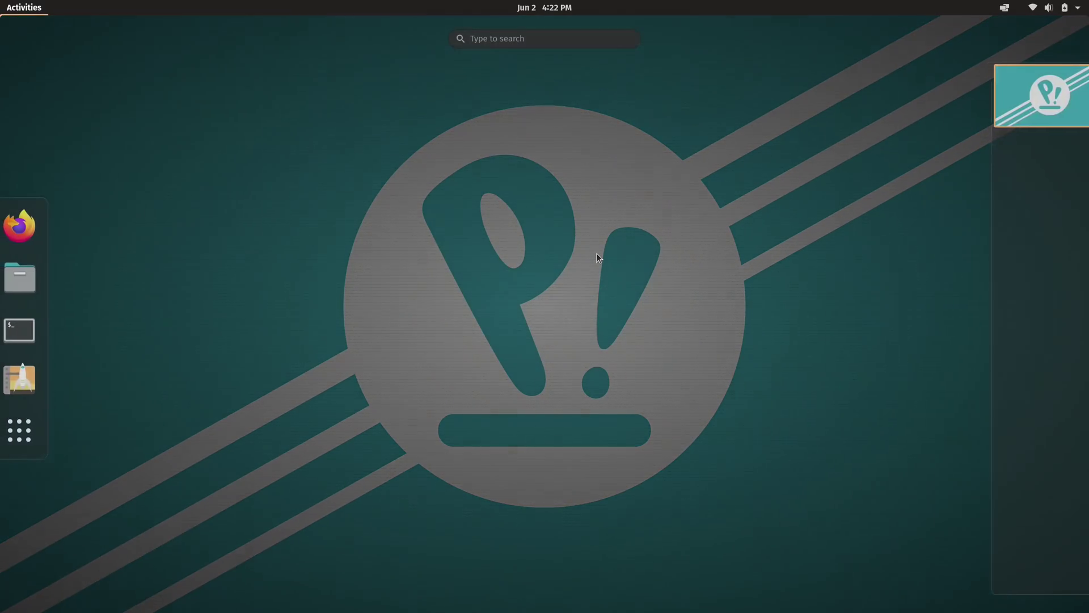
text(usb)
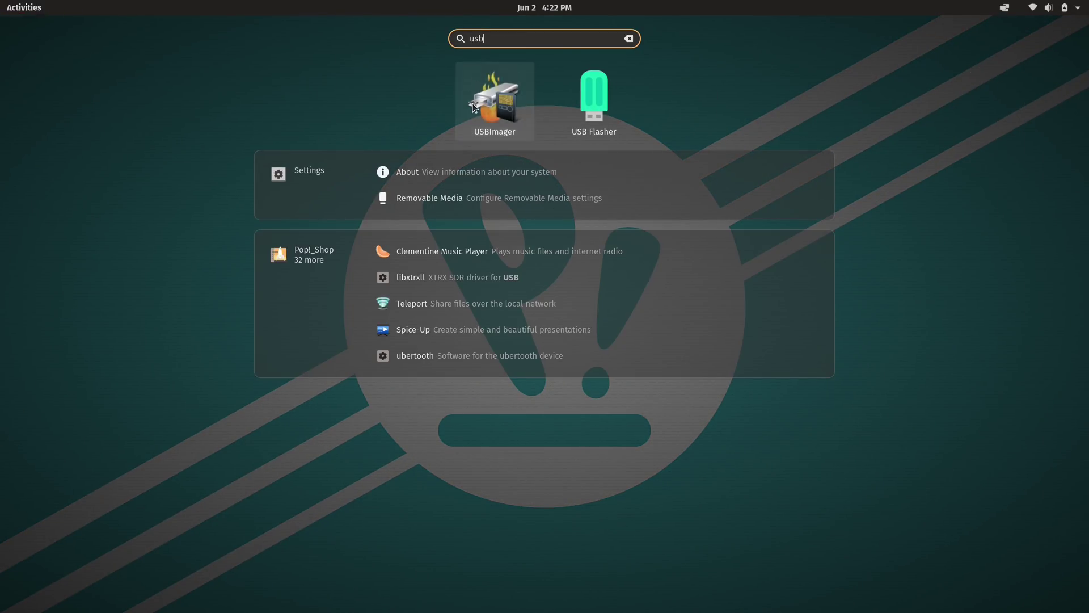
click(491, 102)
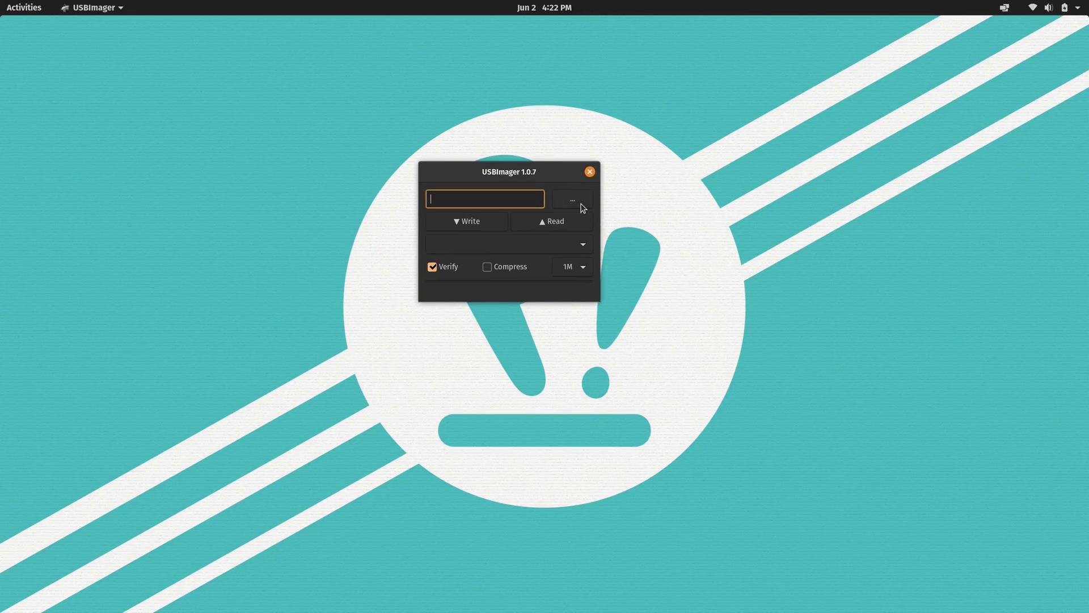
click(578, 202)
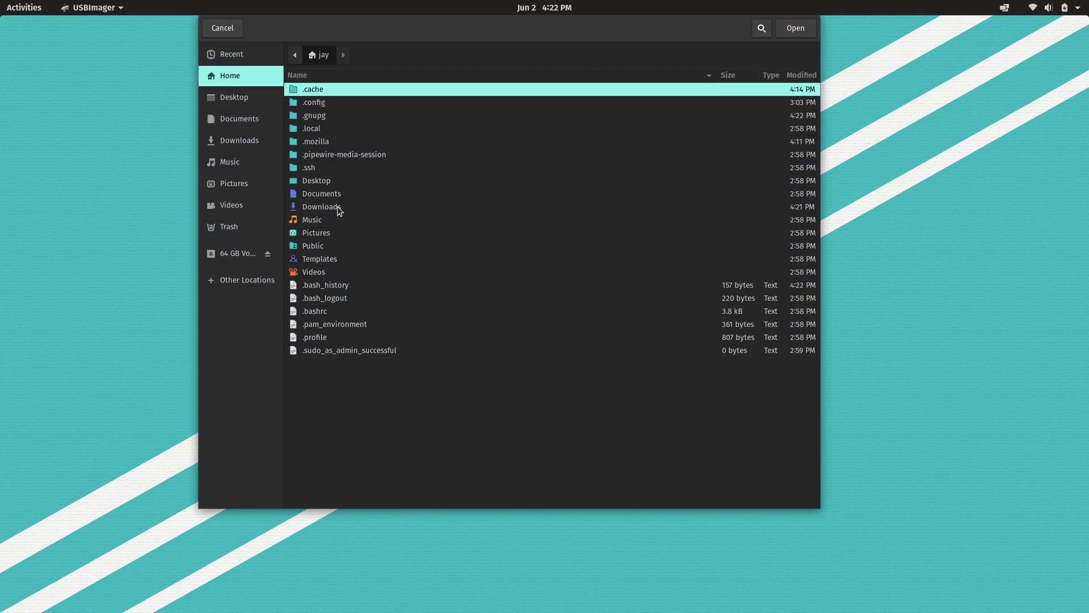
double_click(339, 207)
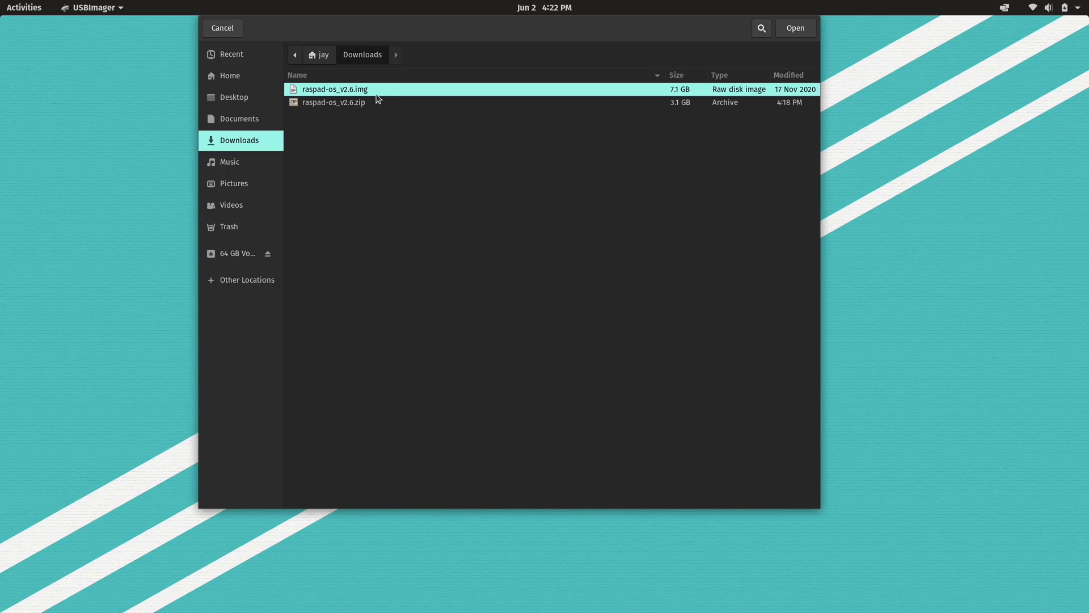
click(795, 28)
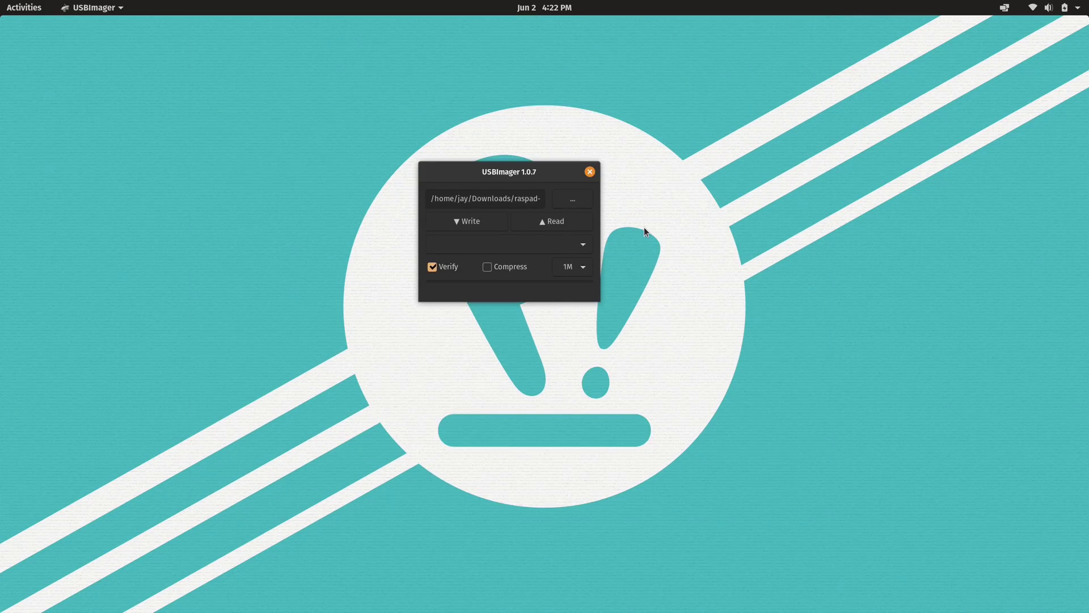
Step: Write the image to the sda Generic SD/MMC card with verification on, authenticating with the account password
click(589, 242)
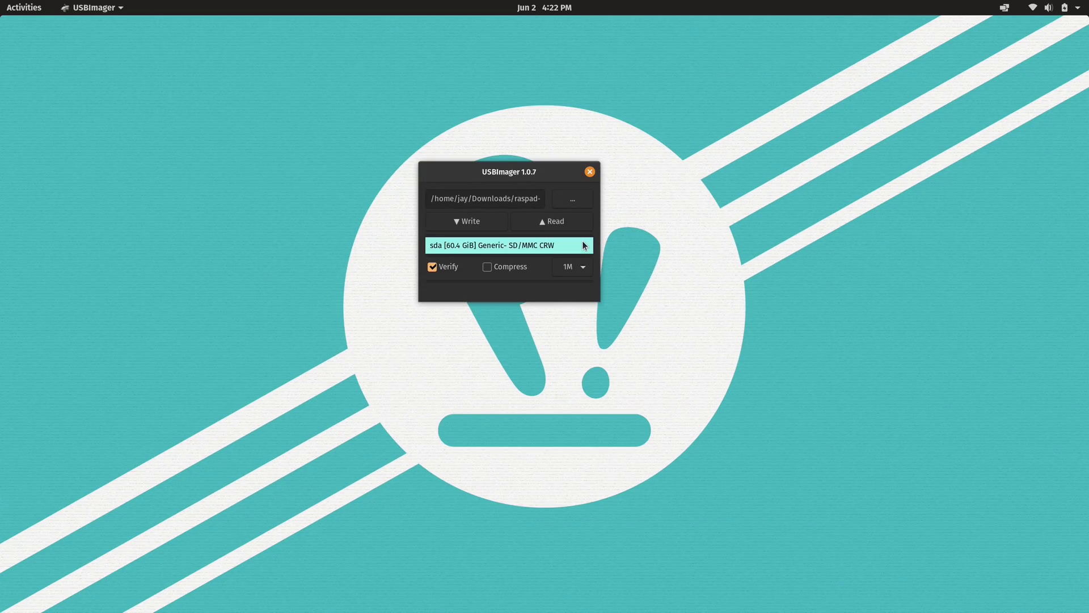
click(507, 251)
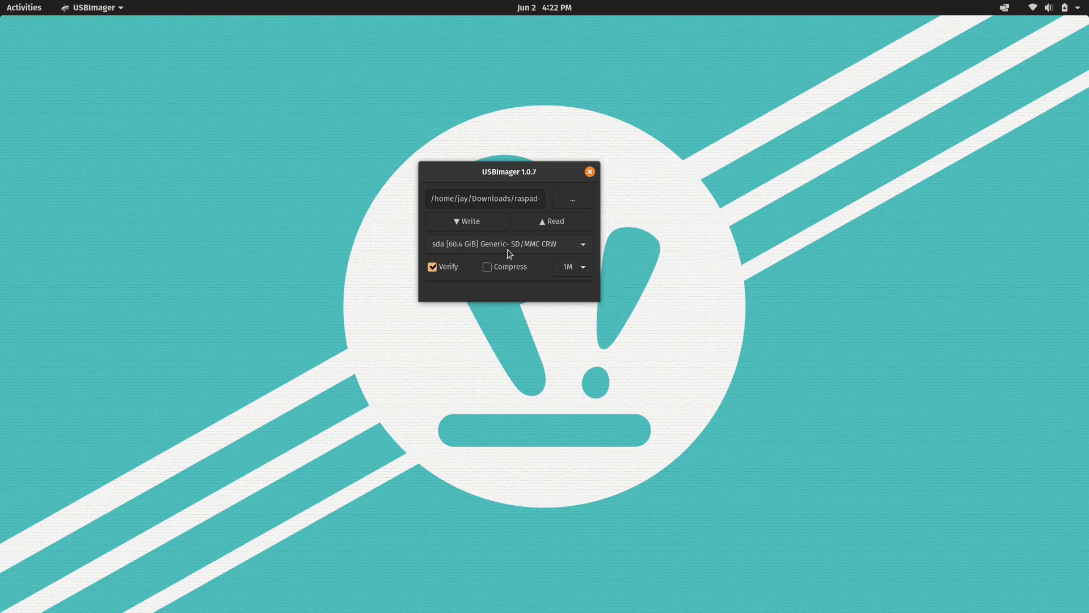
click(480, 227)
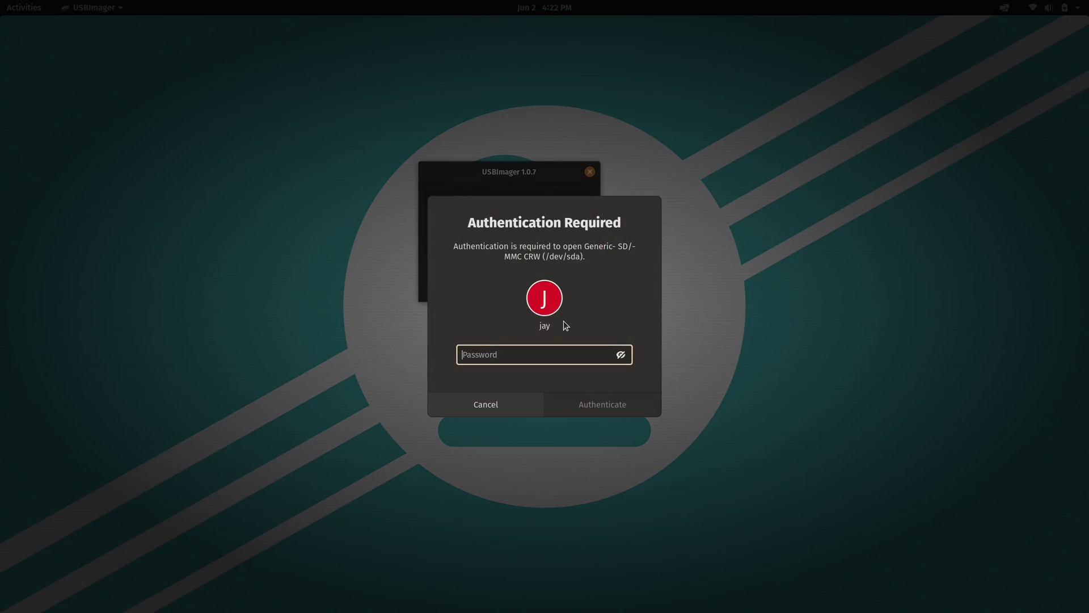
text(*********)
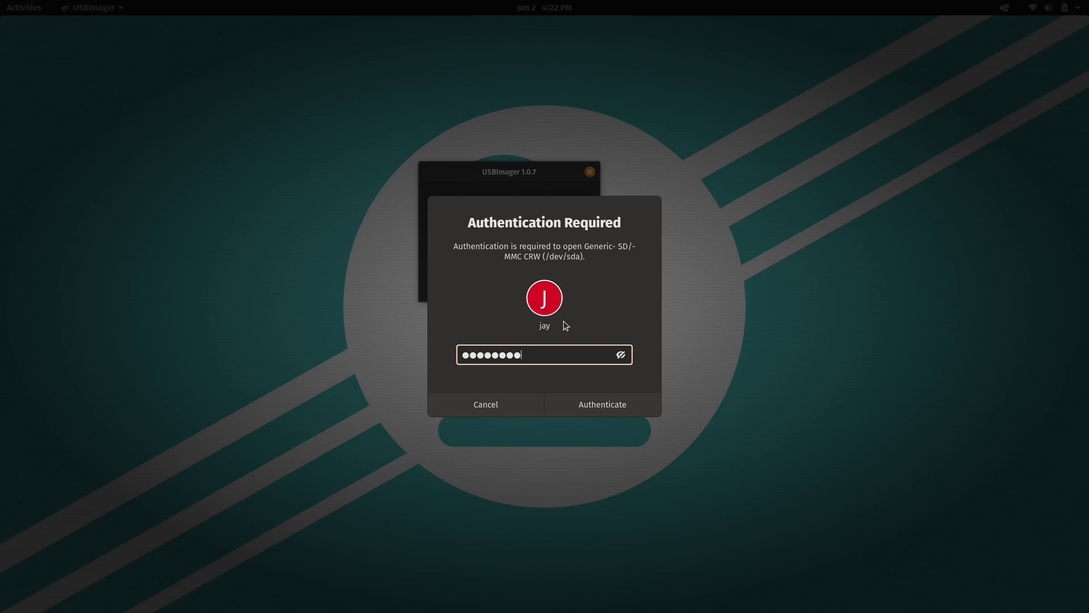
key(Return)
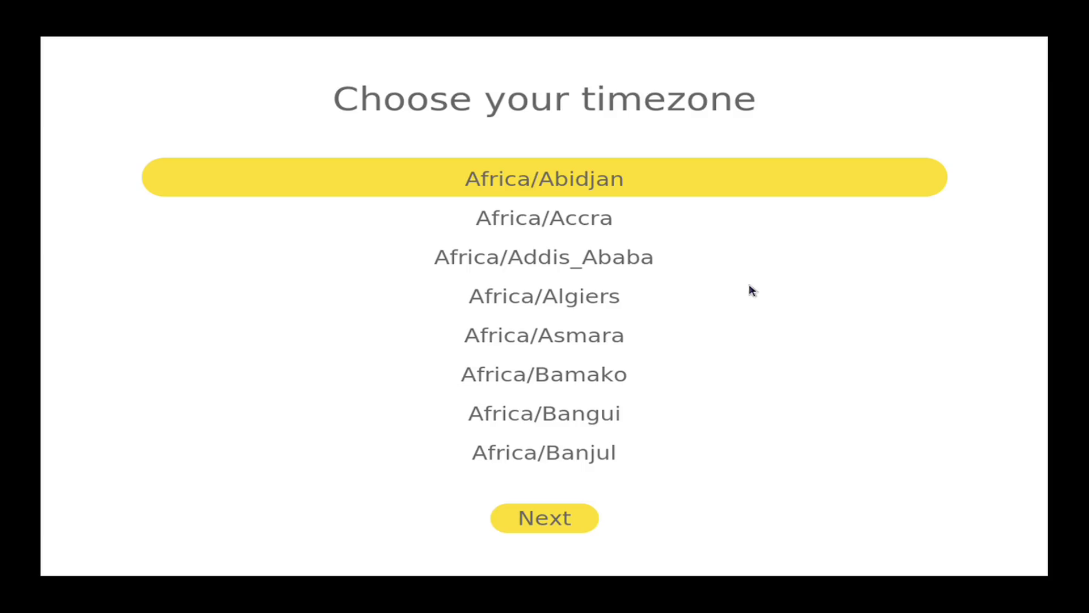
Step: Set the timezone to America/Detroit in the RasPad first-boot setup
scroll(752, 291, down, 10)
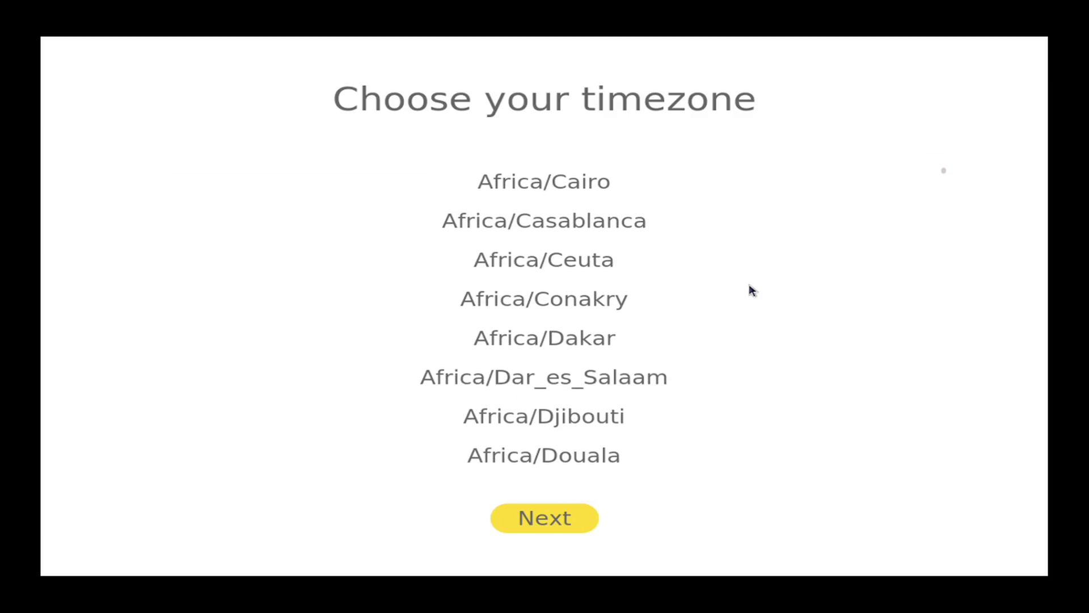
scroll(753, 290, down, 10)
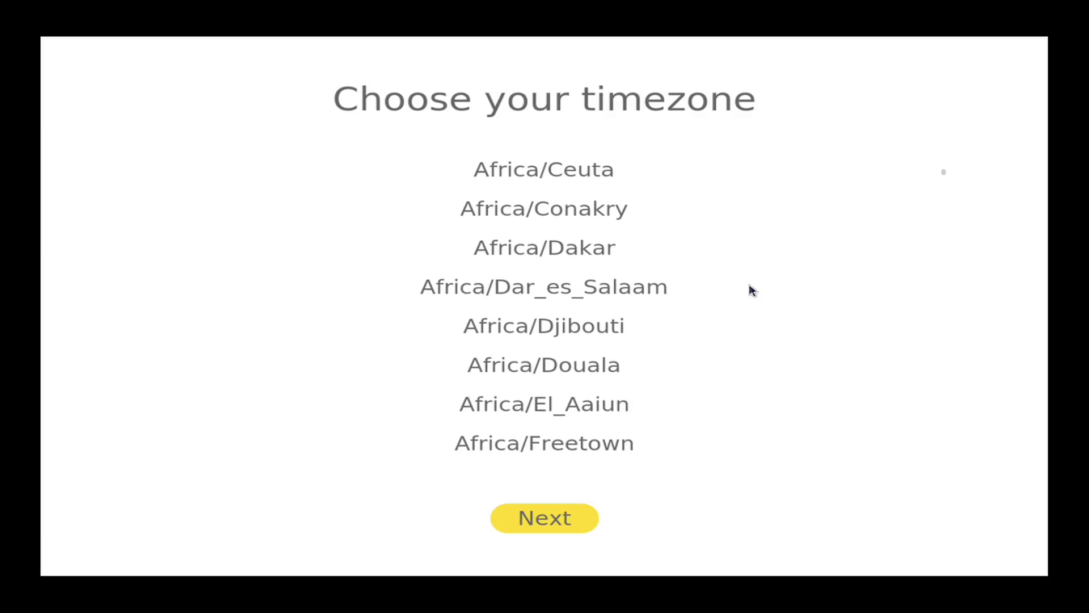
scroll(752, 290, down, 15)
scroll(753, 290, down, 15)
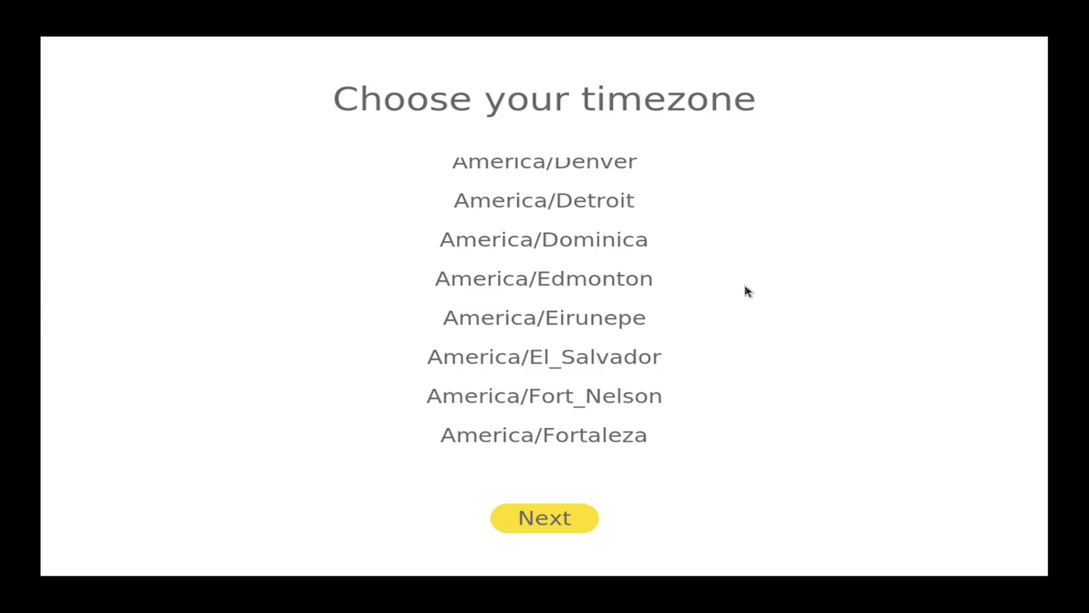
click(592, 210)
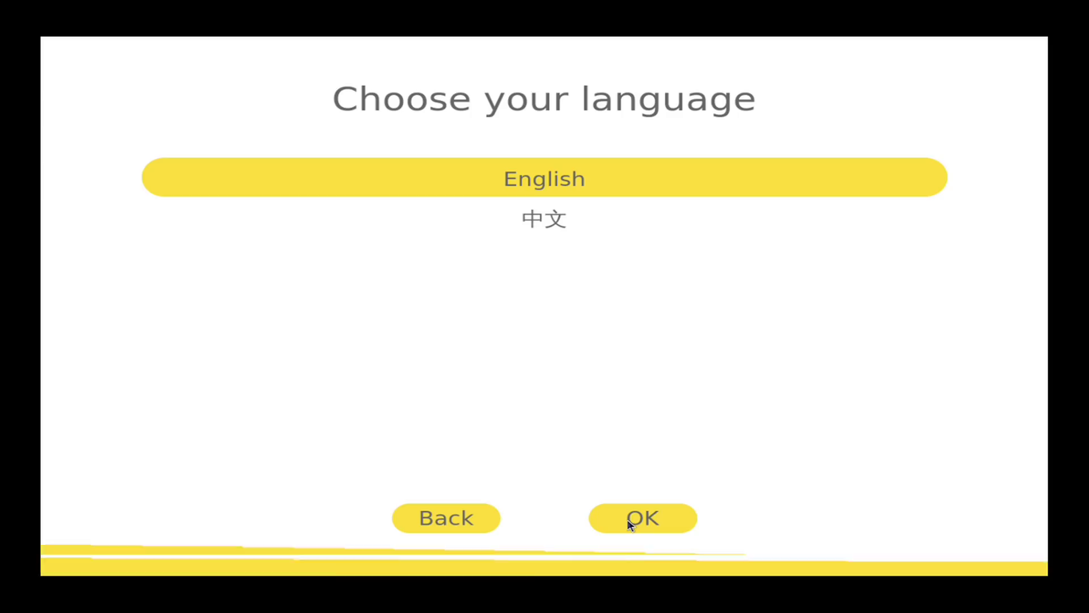
Step: Accept English as the system language and reboot to apply the setup settings
click(630, 525)
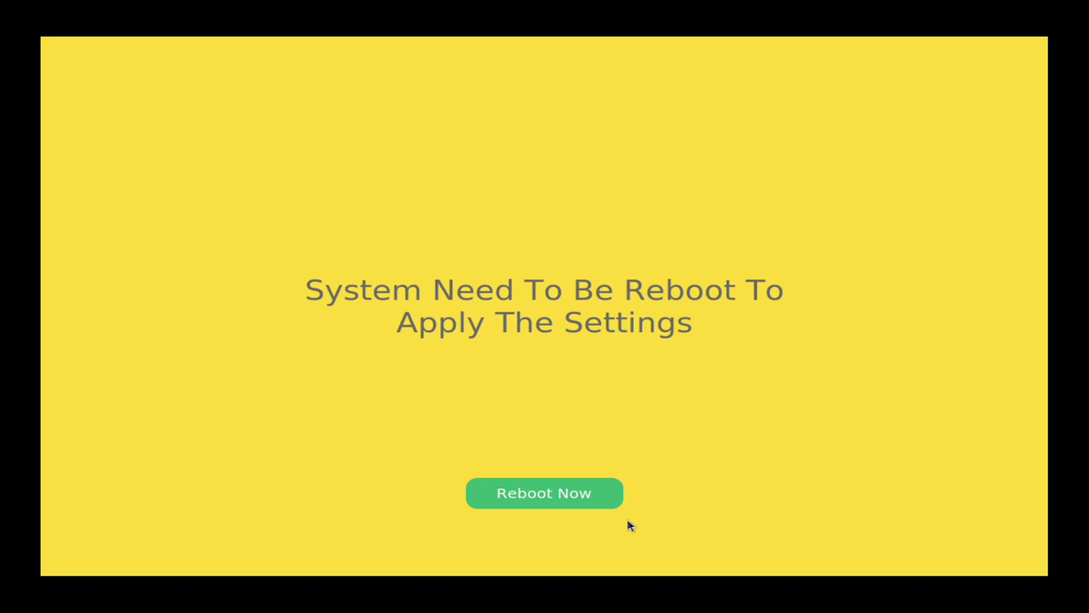
click(585, 498)
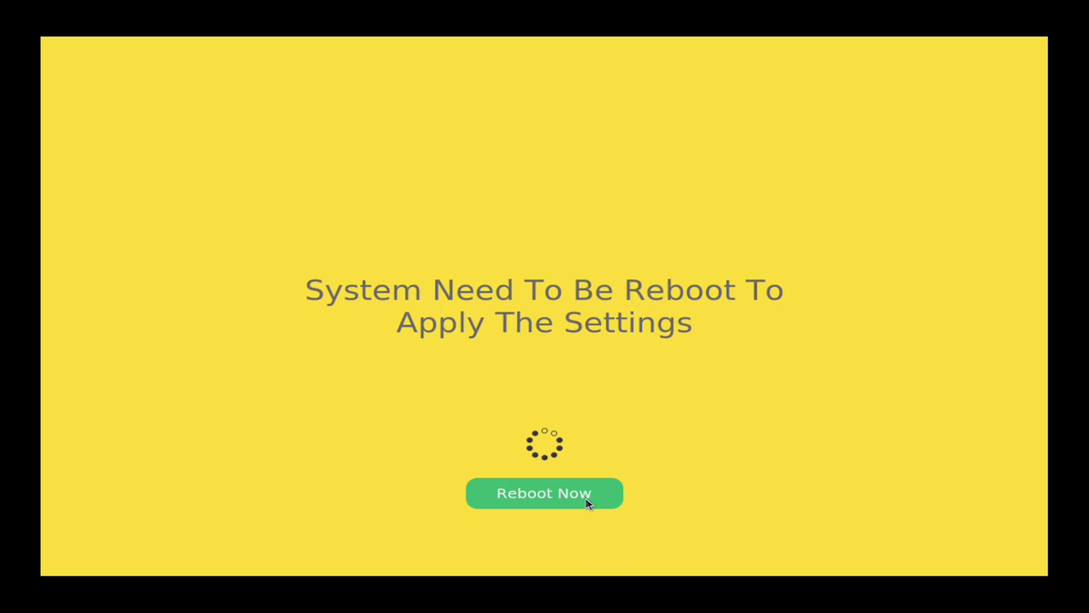